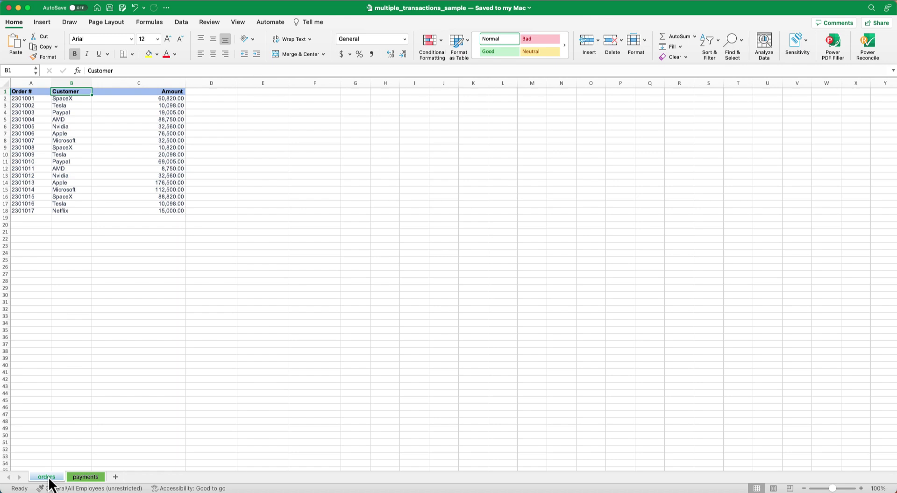
# Step: Glance at the payments sheet, then review the three SpaceX orders on the orders sheet
pyautogui.click(76, 476)
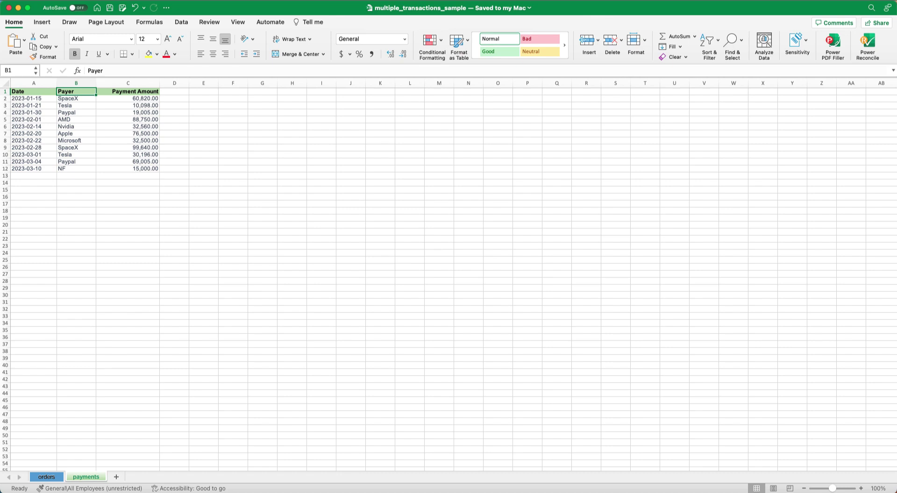
pyautogui.click(47, 476)
pyautogui.click(75, 99)
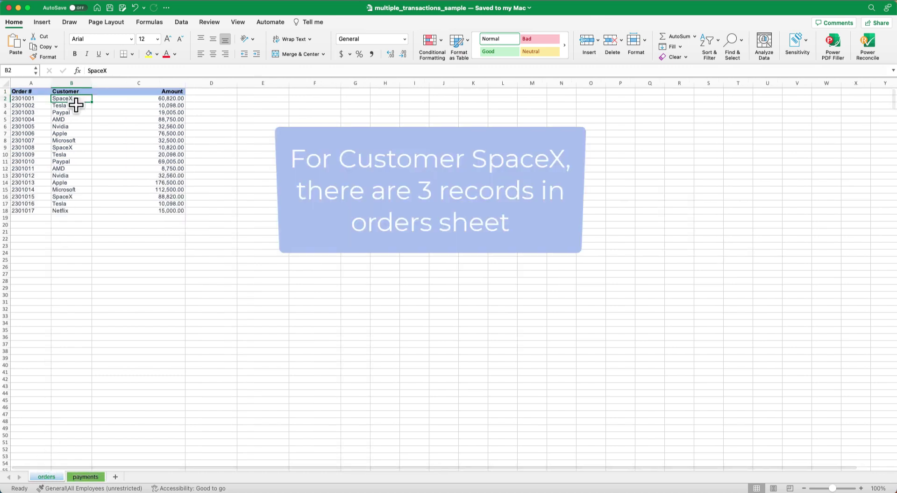
pyautogui.click(75, 147)
pyautogui.click(70, 197)
# Step: Review the two SpaceX payments, then select the orders table A1:C18
pyautogui.click(86, 477)
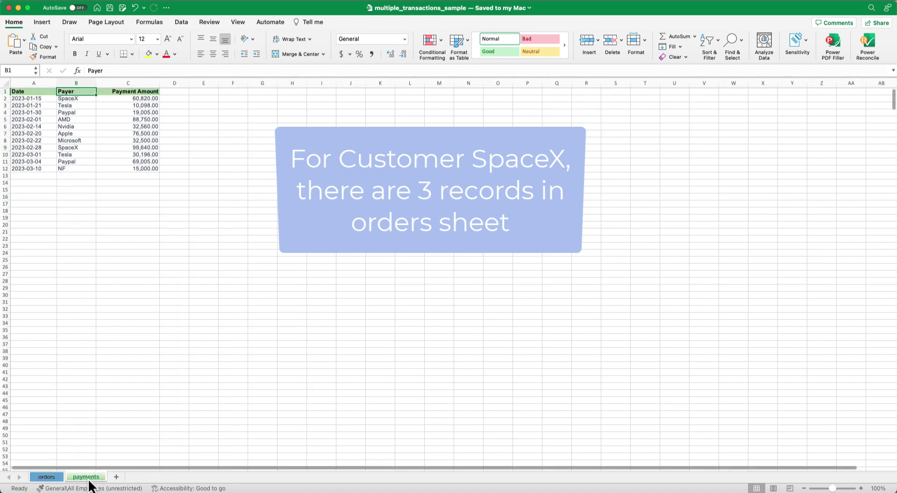
pyautogui.click(86, 100)
pyautogui.click(76, 147)
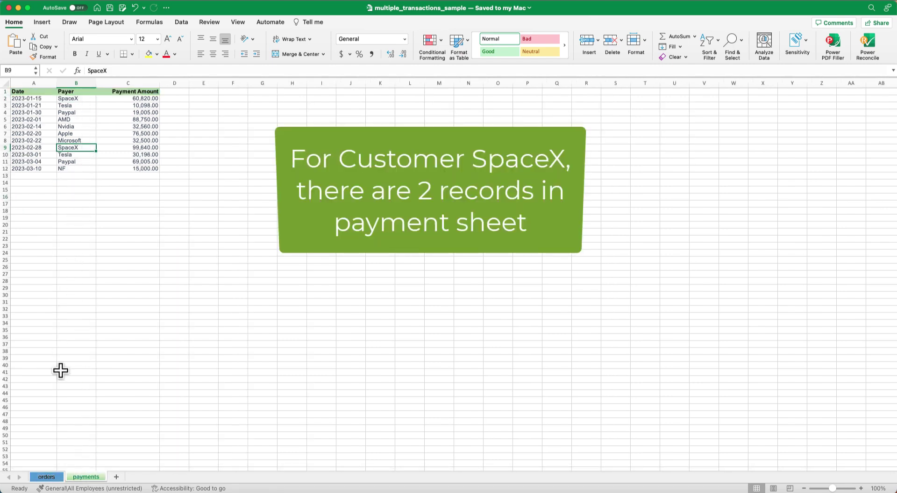
pyautogui.click(47, 477)
pyautogui.click(178, 212)
pyautogui.keyDown('shift'); pyautogui.click(32, 94); pyautogui.keyUp('shift')
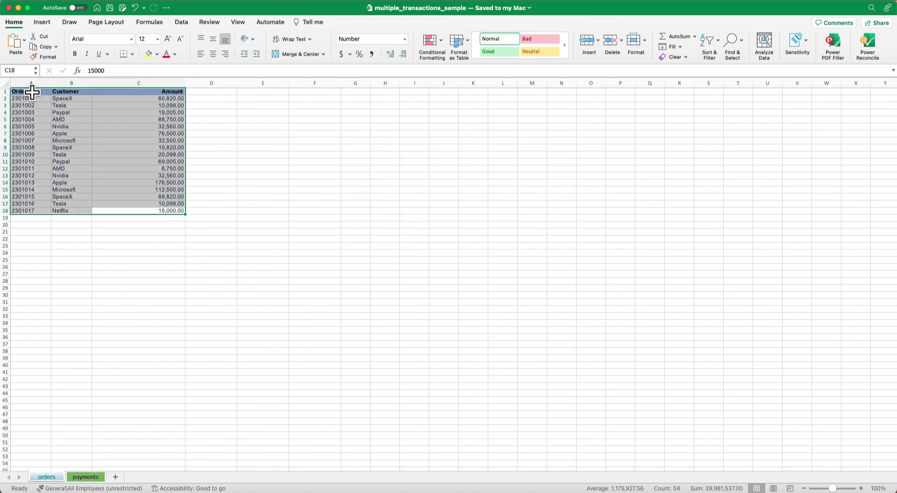
# Step: Turn on filtering for the orders table and filter Customer to SpaceX
pyautogui.click(178, 23)
pyautogui.click(424, 43)
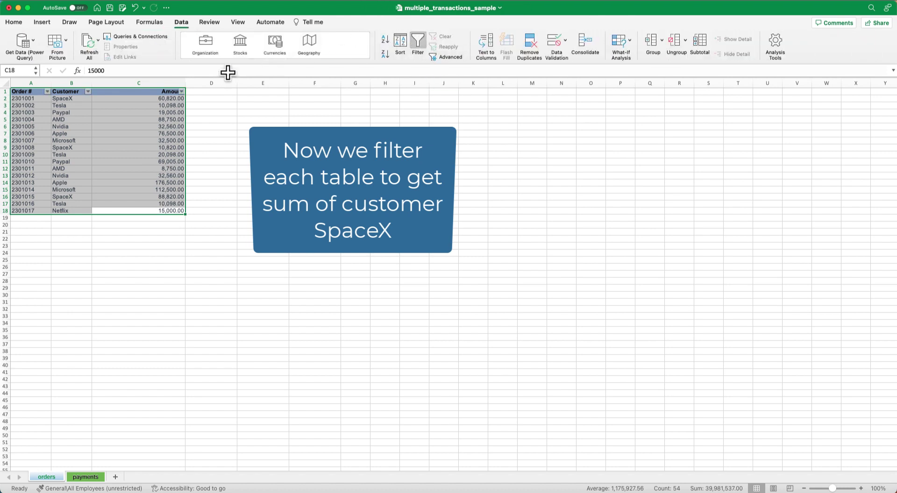
pyautogui.click(88, 92)
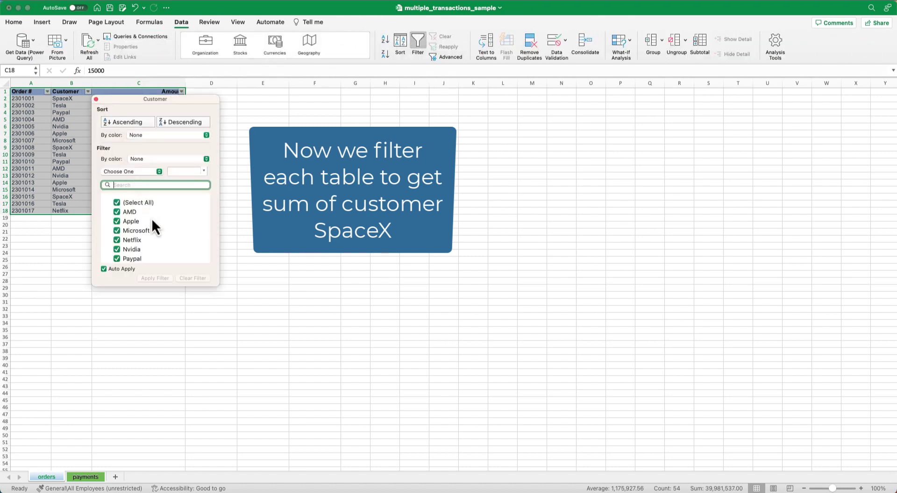
pyautogui.write('spa')
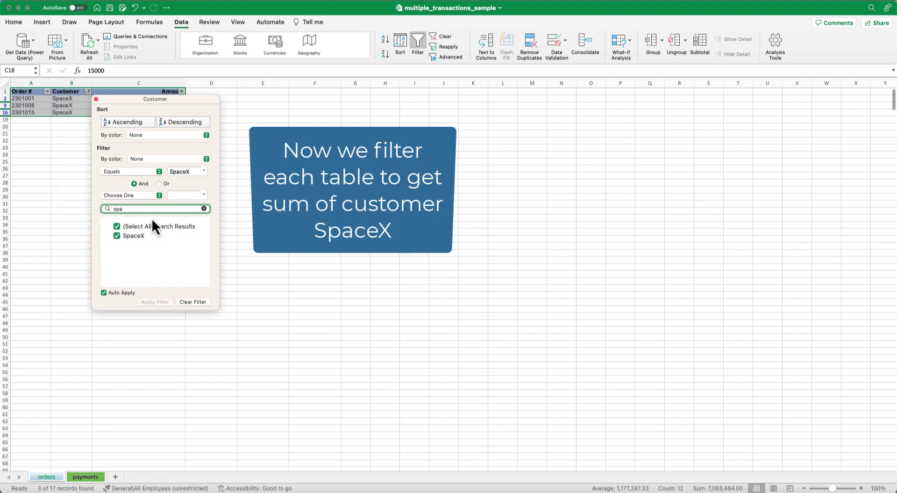
pyautogui.click(258, 258)
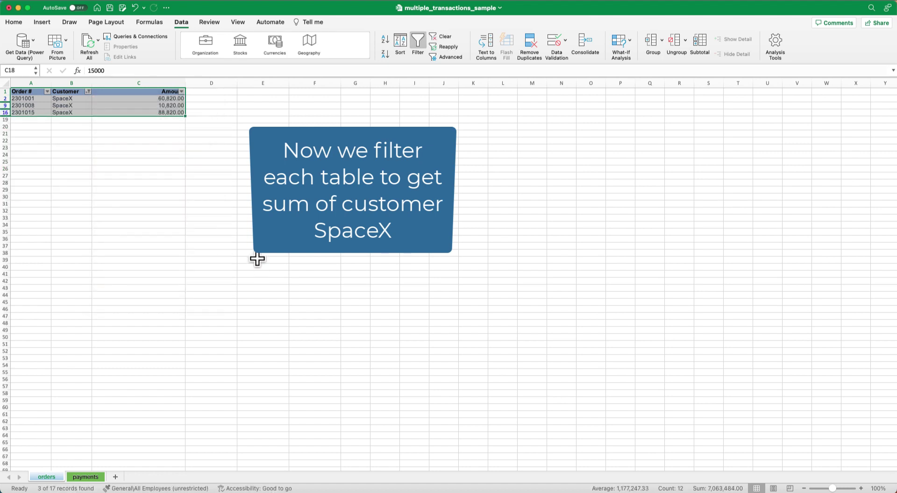
# Step: Filter payments A1:C12 by Payer to SpaceX and check their amounts sum to 160,460.00
pyautogui.click(93, 478)
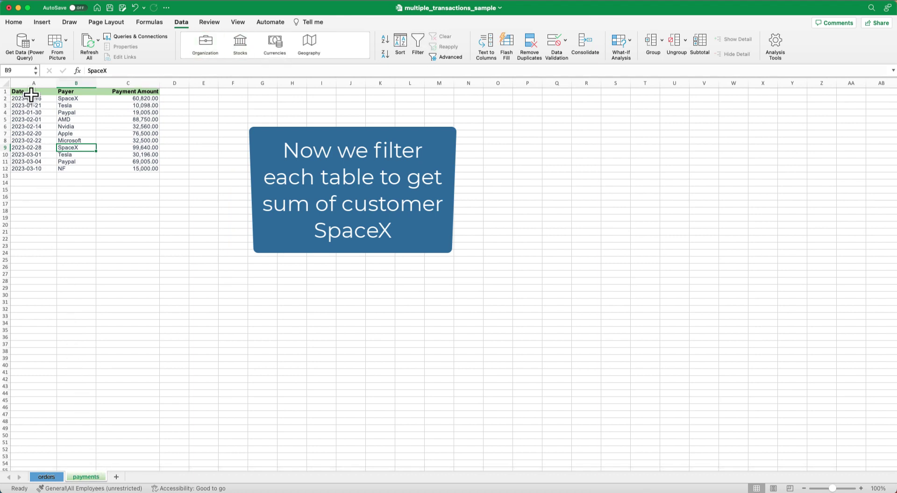
pyautogui.moveTo(29, 92); pyautogui.dragTo(140, 169)
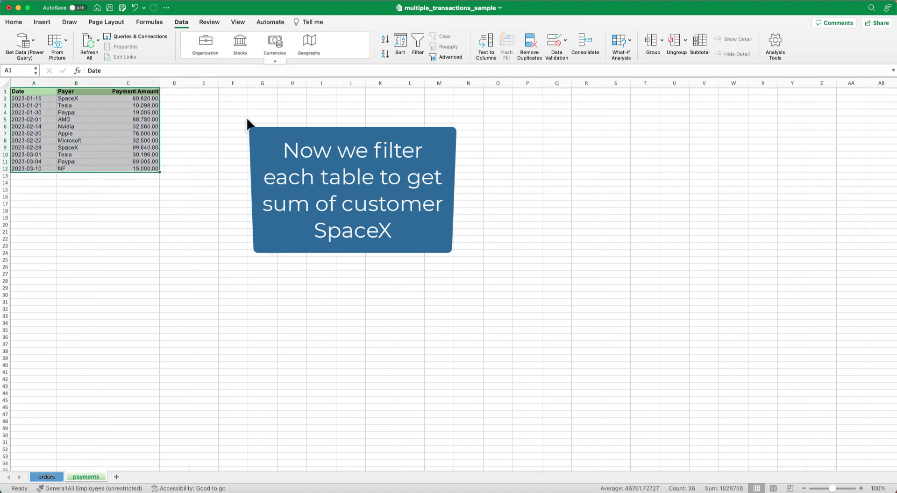
pyautogui.click(417, 43)
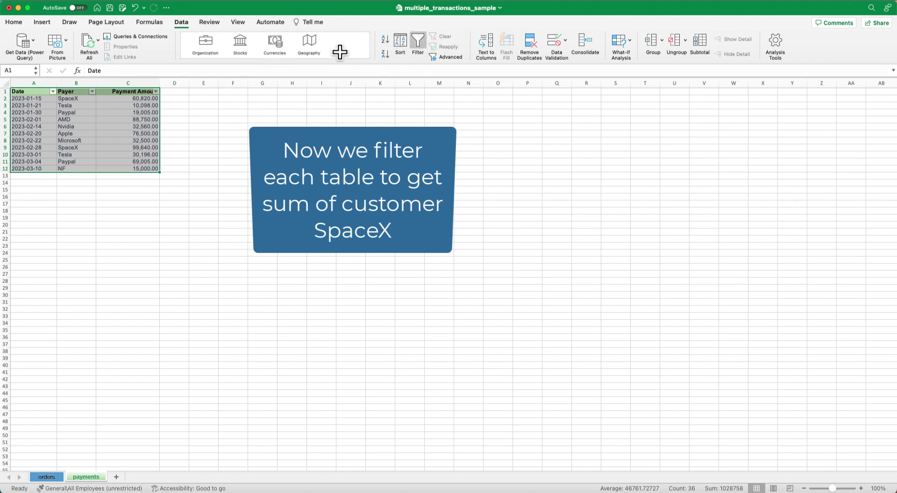
pyautogui.click(92, 91)
pyautogui.write('spa')
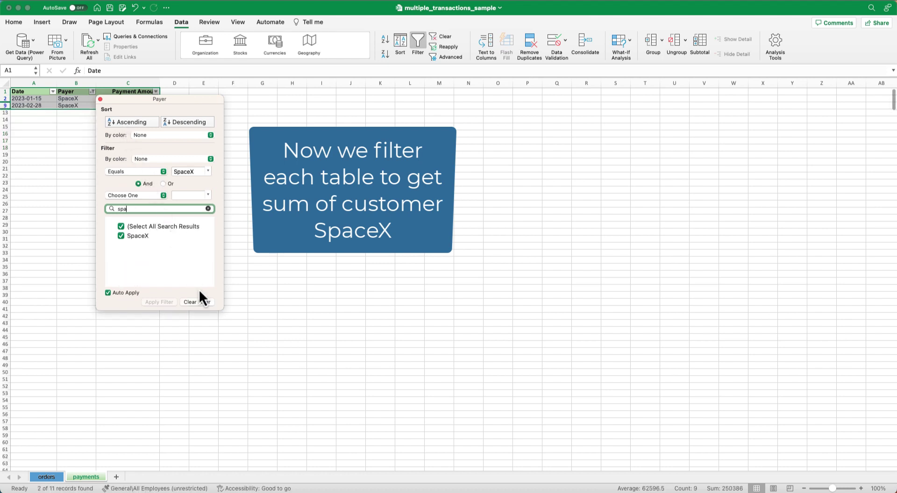
pyautogui.click(217, 329)
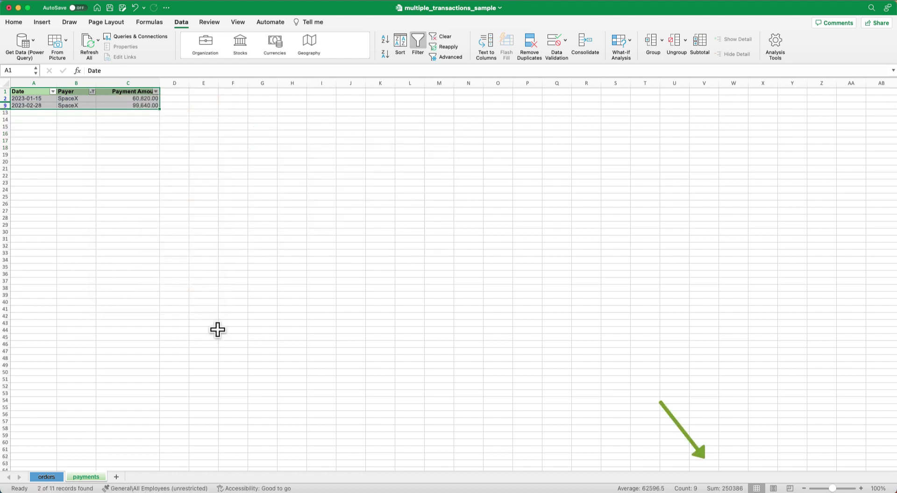
pyautogui.moveTo(148, 120); pyautogui.dragTo(148, 101)
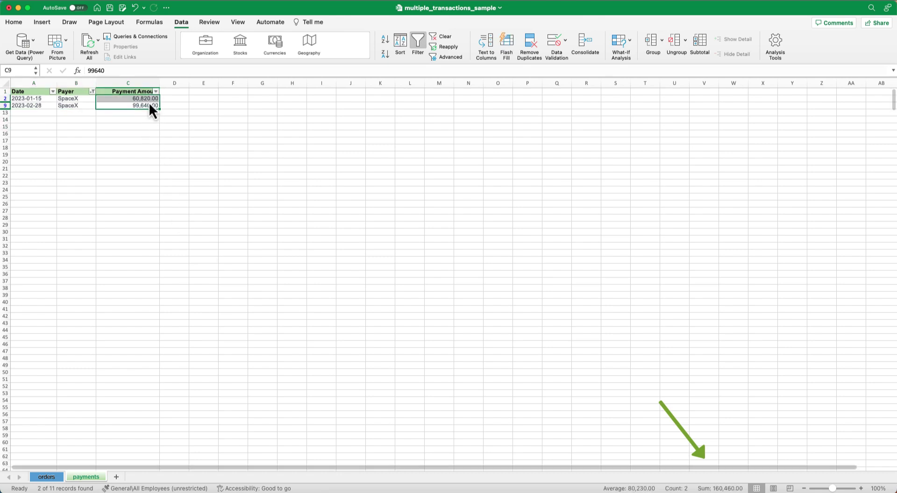
pyautogui.click(46, 477)
# Step: Confirm the three SpaceX order amounts total 160,460.00, then clear the payments Payer filter
pyautogui.click(177, 111)
pyautogui.moveTo(177, 112); pyautogui.dragTo(175, 97)
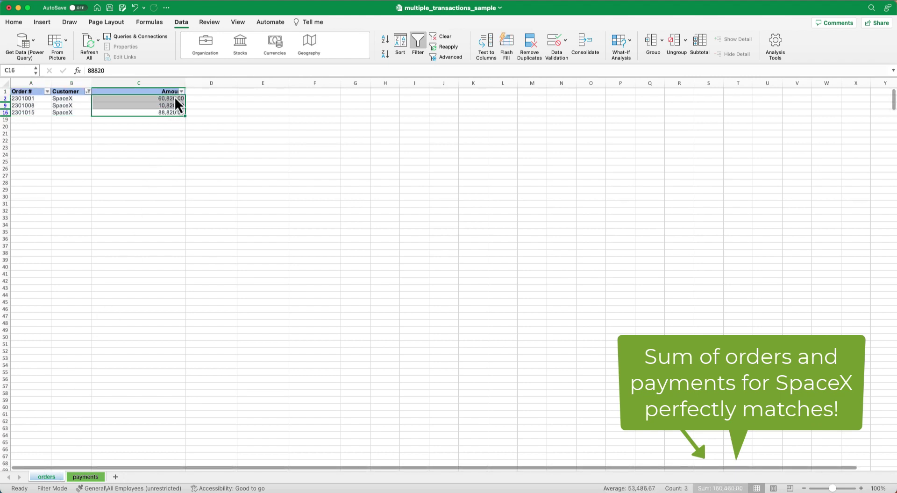
pyautogui.click(86, 477)
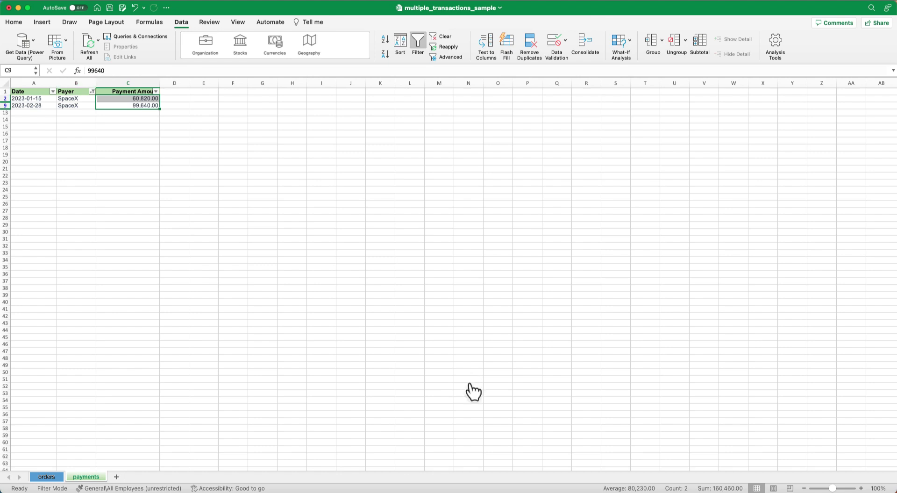
pyautogui.click(92, 92)
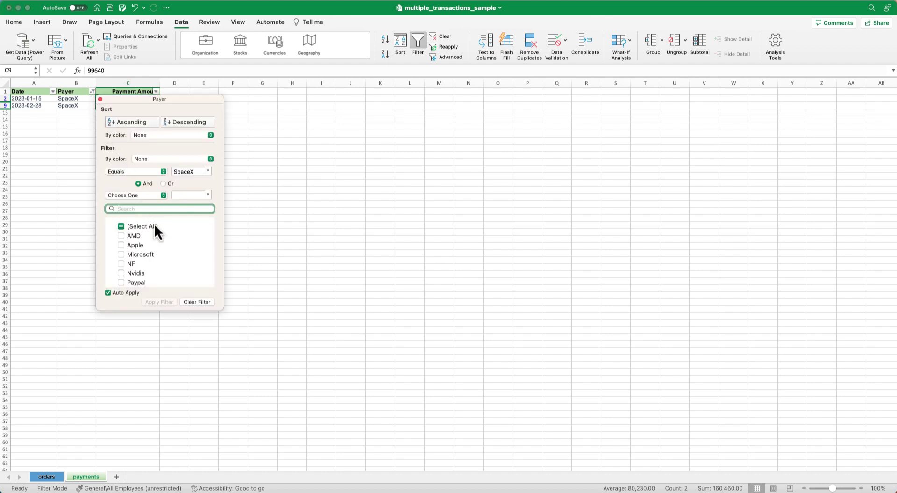
pyautogui.click(195, 302)
pyautogui.click(126, 365)
# Step: Clear the Customer filter on the orders sheet so all 17 orders show
pyautogui.click(55, 478)
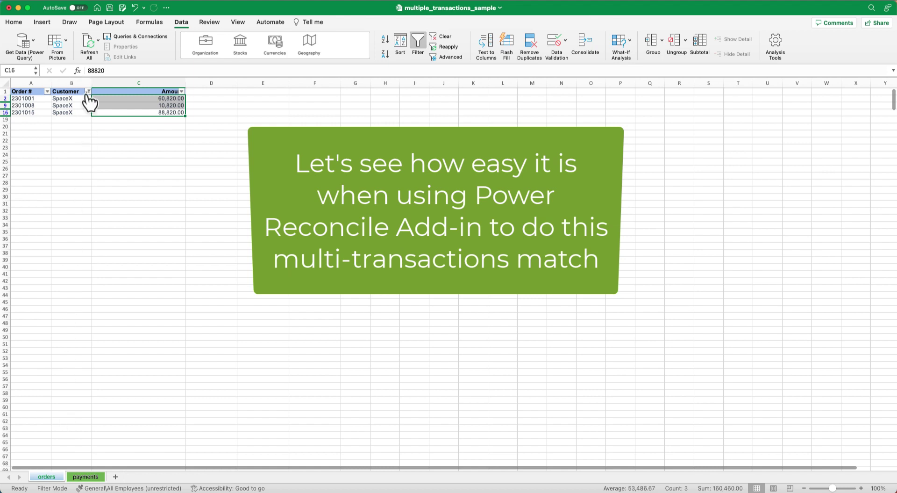
pyautogui.click(88, 92)
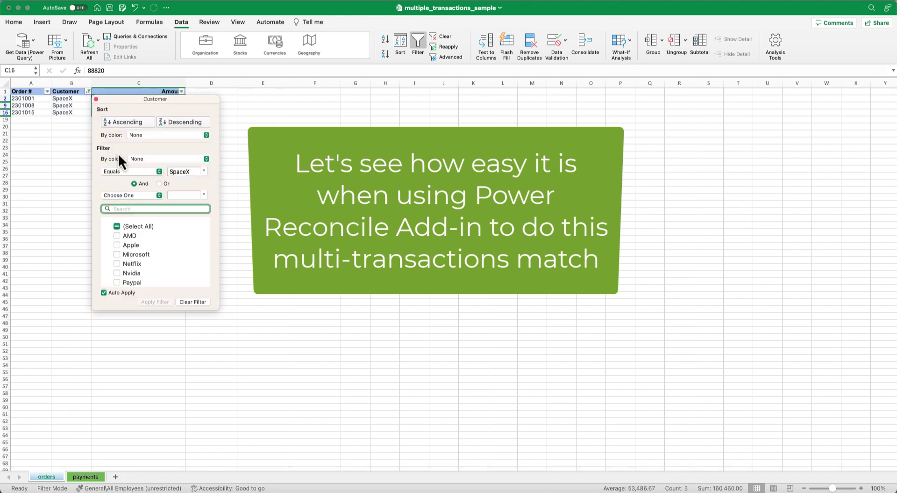
pyautogui.click(197, 301)
pyautogui.click(196, 330)
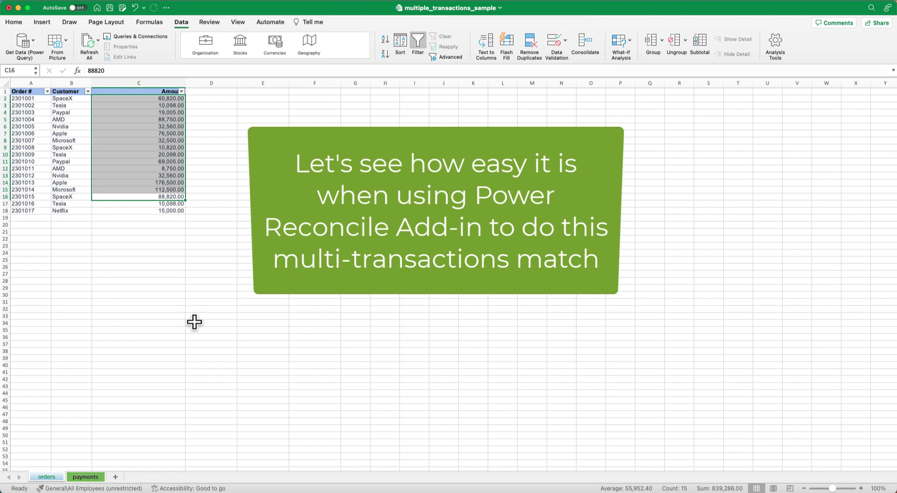
# Step: Open the Power Reconcile pane and set datatable (a) to orders!A1:C18
pyautogui.click(13, 22)
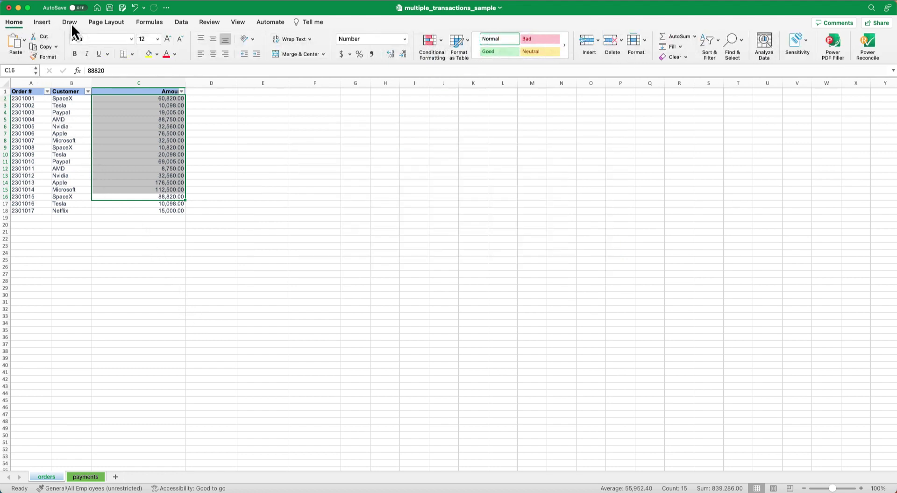
pyautogui.click(868, 46)
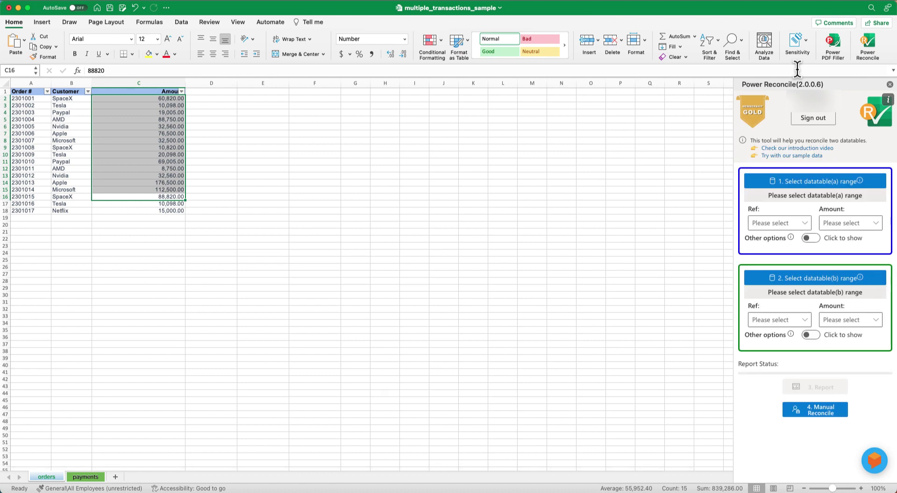
pyautogui.click(181, 211)
pyautogui.keyDown('shift'); pyautogui.click(30, 90); pyautogui.keyUp('shift')
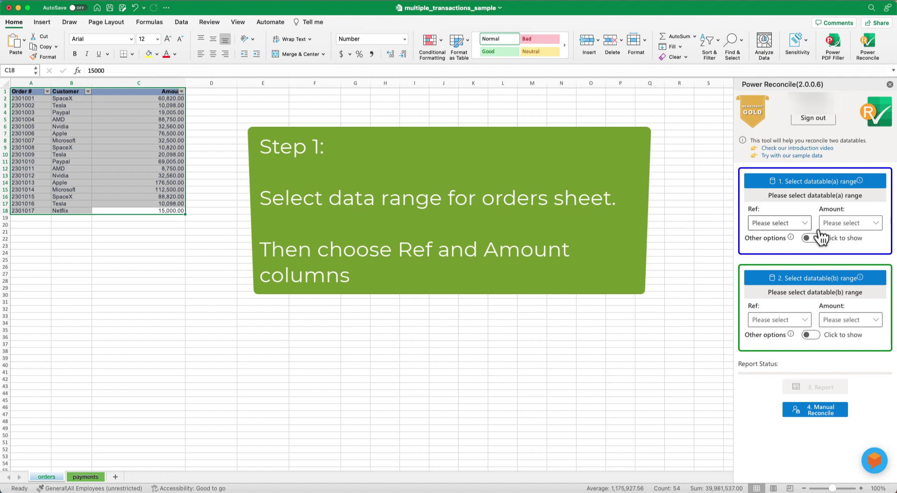
pyautogui.click(815, 181)
# Step: Set datatable (a)'s Ref column to Customer and Amount column to Amount
pyautogui.click(808, 223)
pyautogui.click(795, 255)
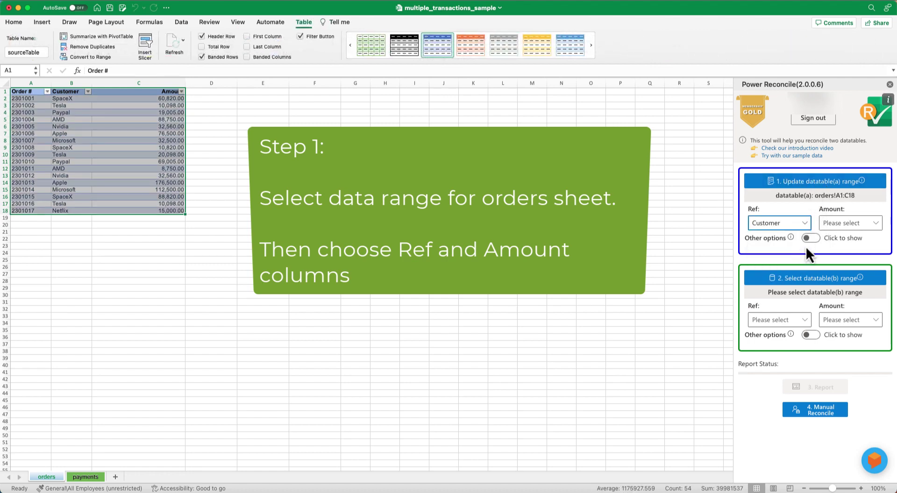
pyautogui.click(836, 227)
pyautogui.click(833, 273)
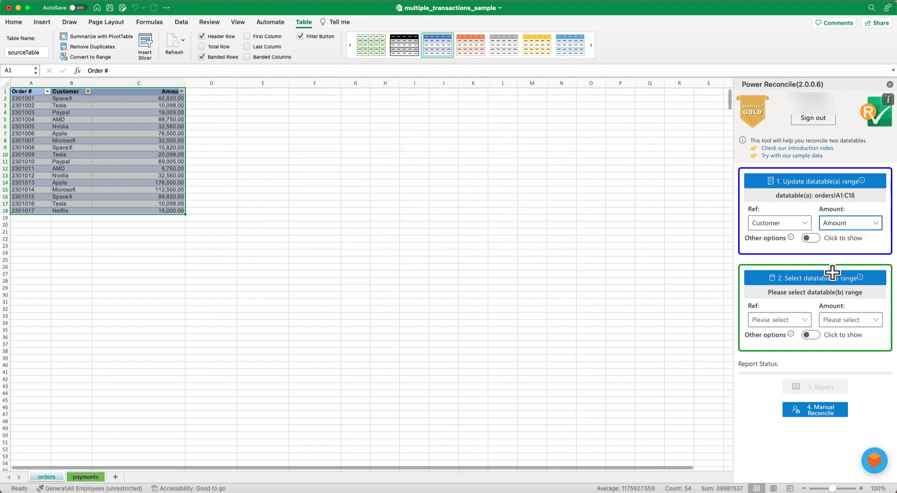
# Step: Use payments!A1:C12 as datatable (b), with Payer as Ref and Payment Amount as Amount
pyautogui.click(86, 478)
pyautogui.click(141, 169)
pyautogui.keyDown('shift'); pyautogui.click(29, 91); pyautogui.keyUp('shift')
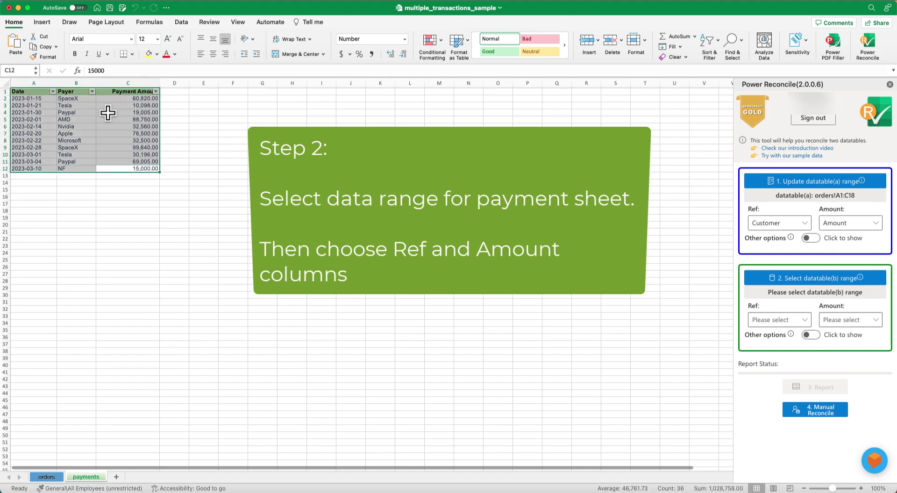
pyautogui.click(812, 278)
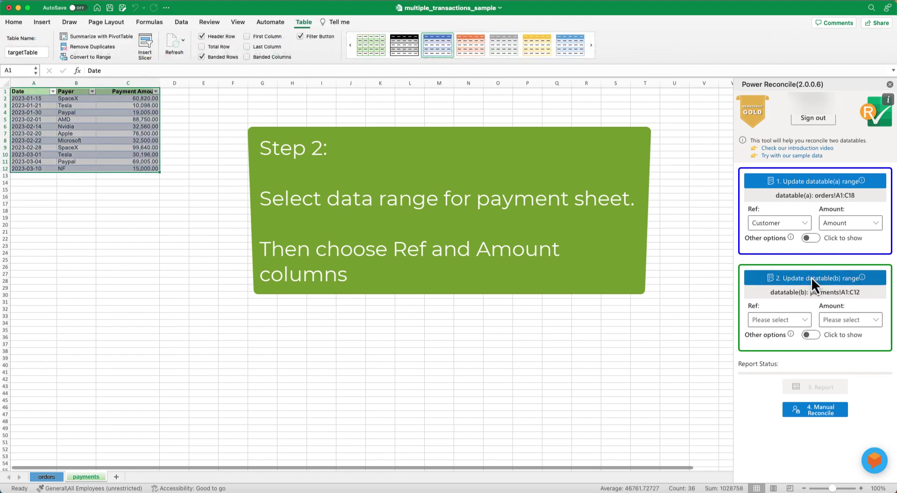
pyautogui.click(803, 321)
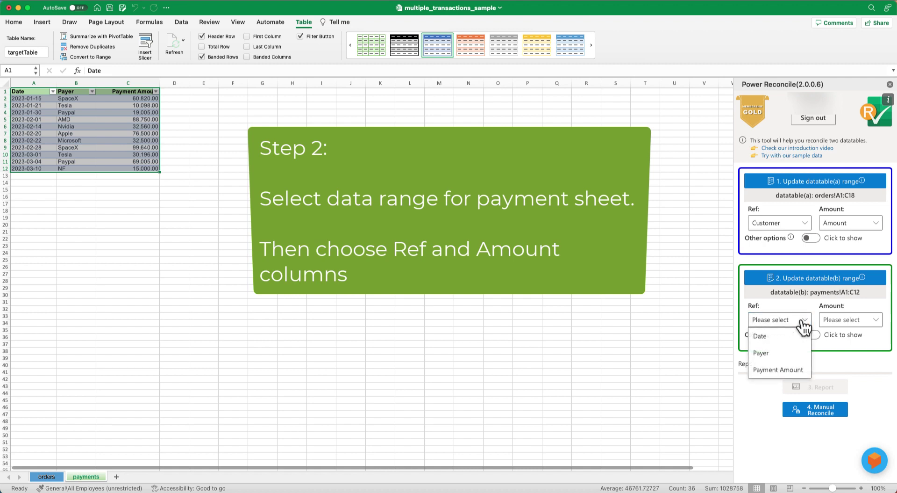
pyautogui.click(793, 354)
pyautogui.click(845, 321)
pyautogui.click(837, 368)
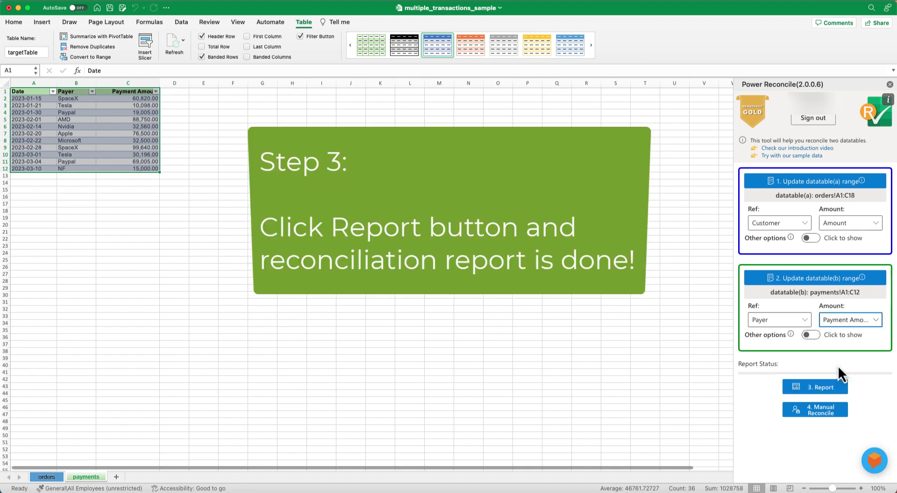
# Step: Generate the Reconciliation Report and view each Status slicer value 1, 2, 3, then 4
pyautogui.click(820, 392)
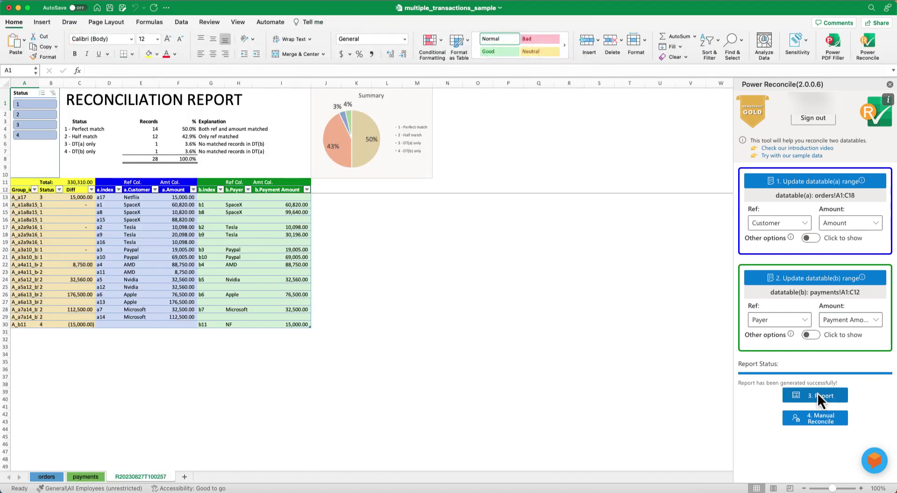
pyautogui.click(50, 107)
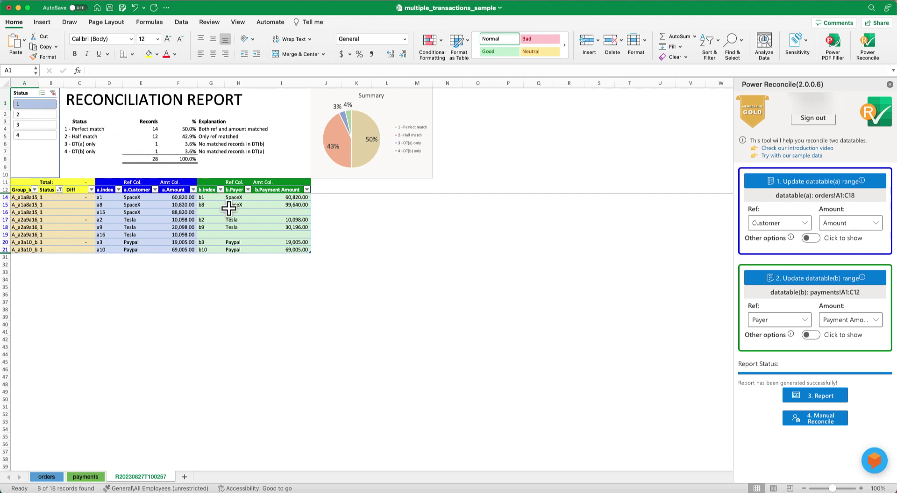
pyautogui.click(35, 115)
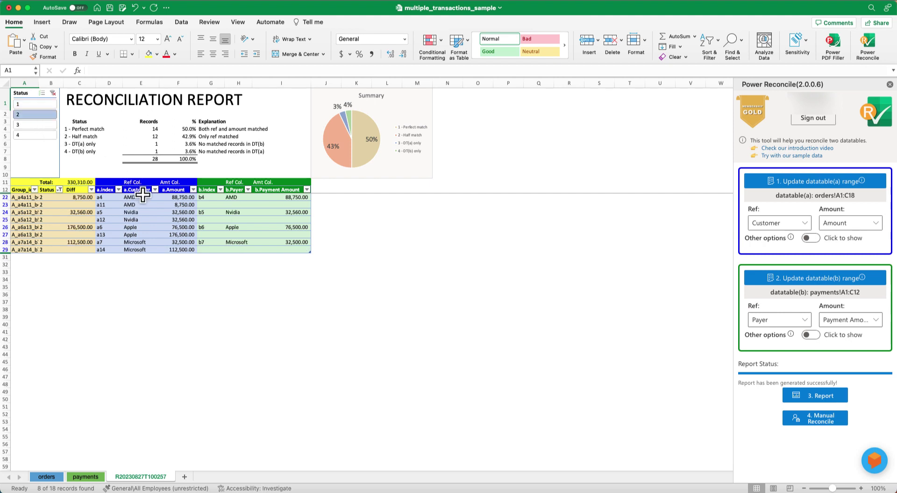
pyautogui.click(43, 126)
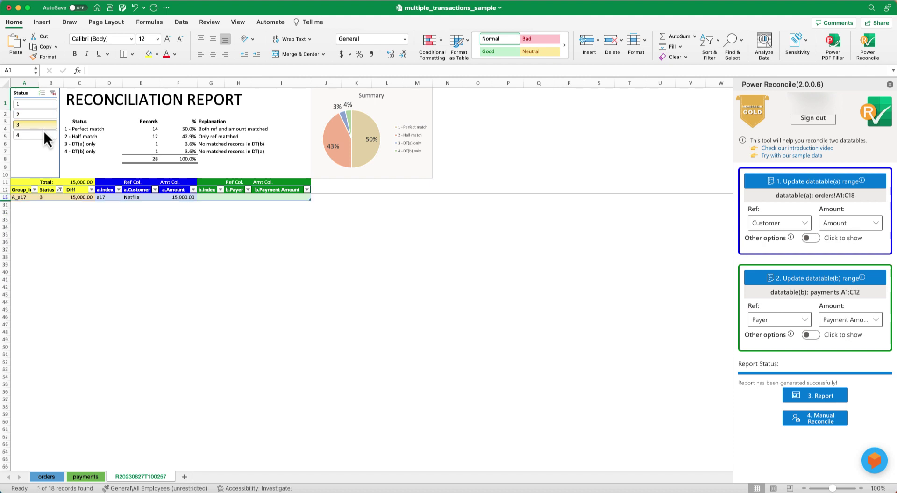
pyautogui.click(44, 133)
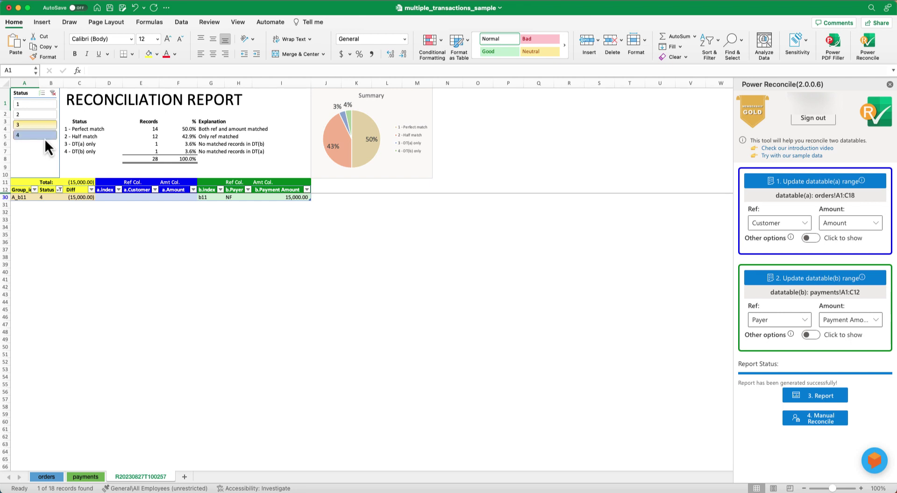
# Step: In Manual Reconcile, filter orders by 'net' and check the Netflix order
pyautogui.click(824, 416)
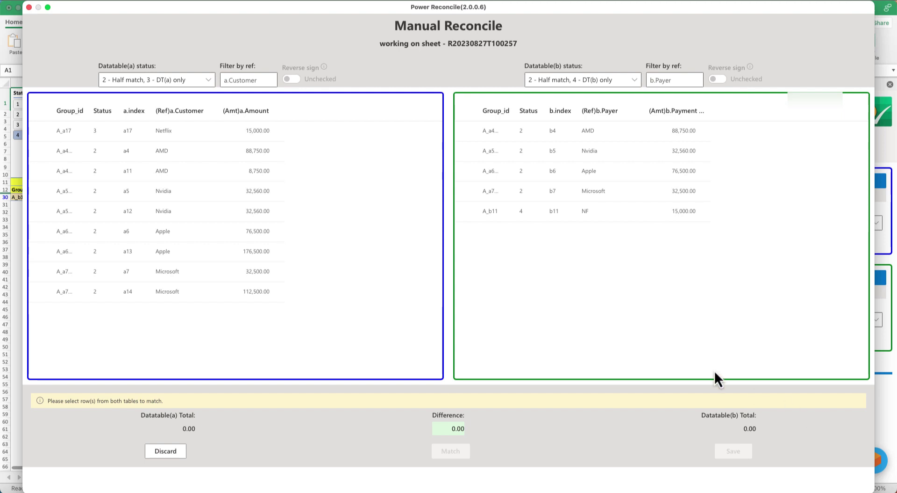
pyautogui.moveTo(158, 137)
pyautogui.click(245, 80)
pyautogui.press('super+a')
pyautogui.write('ne')
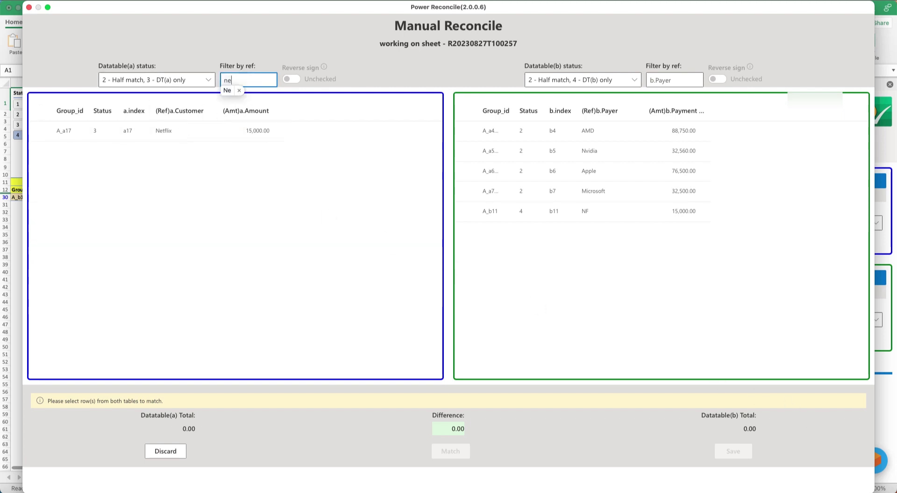
pyautogui.write('t')
pyautogui.click(169, 133)
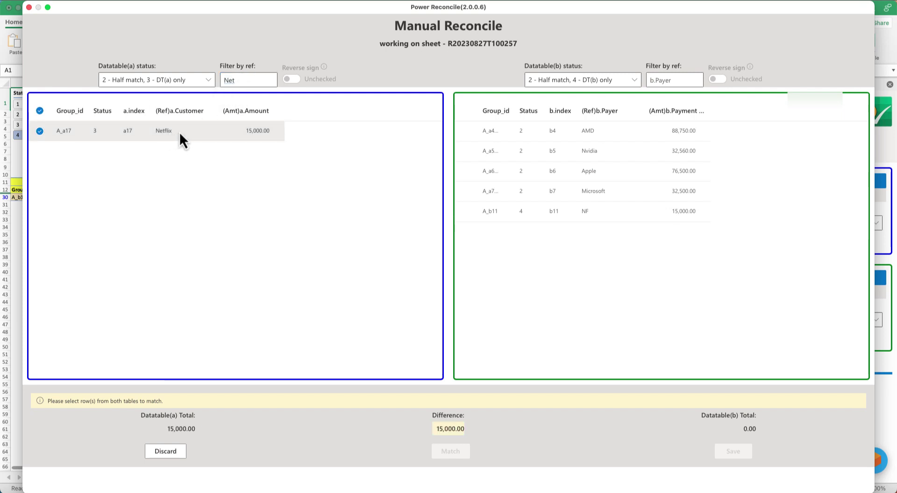
# Step: Filter payments by 'Nf', check the NF payment, match it with Netflix and save
pyautogui.click(664, 78)
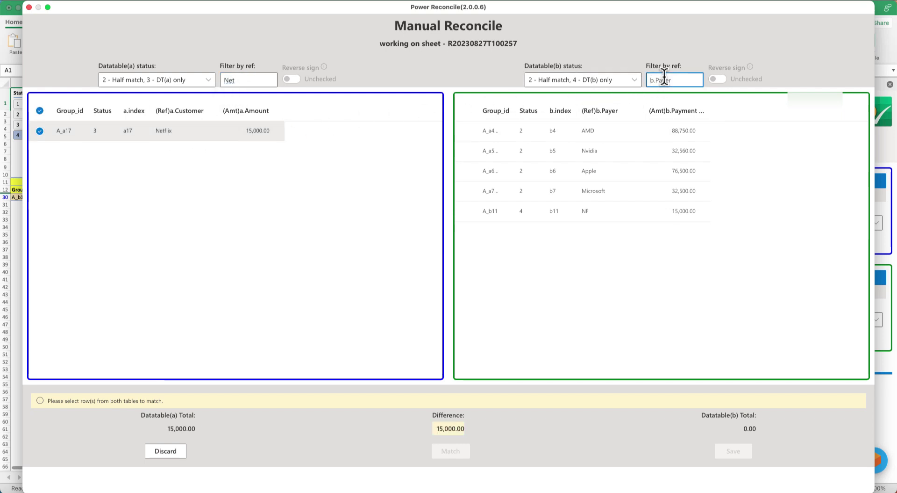
pyautogui.press('super+a')
pyautogui.write('Nf')
pyautogui.click(585, 133)
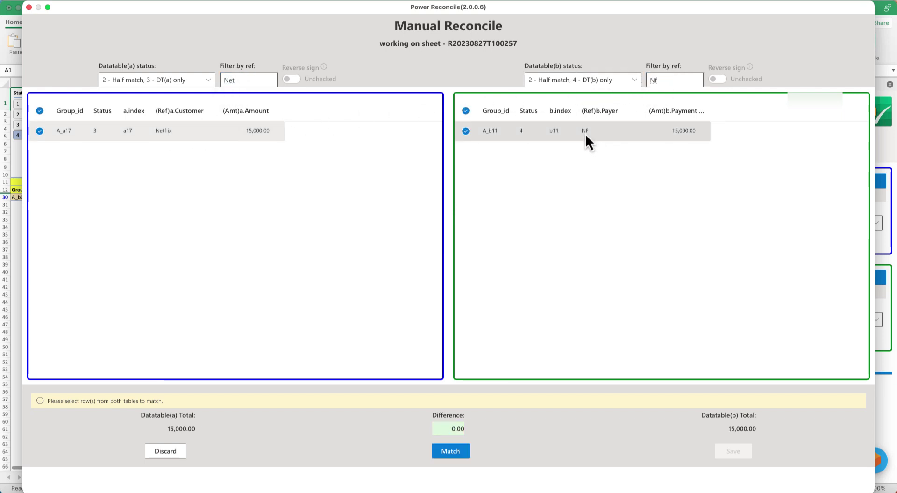
pyautogui.click(444, 456)
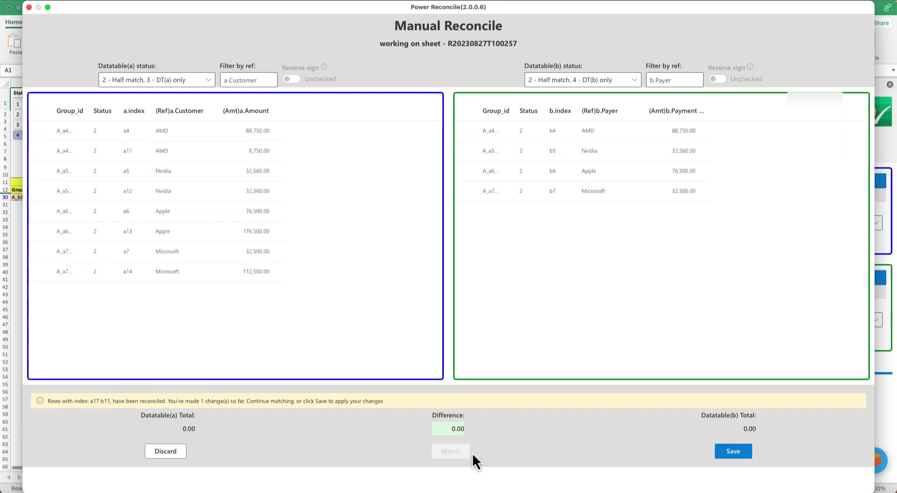
pyautogui.click(722, 451)
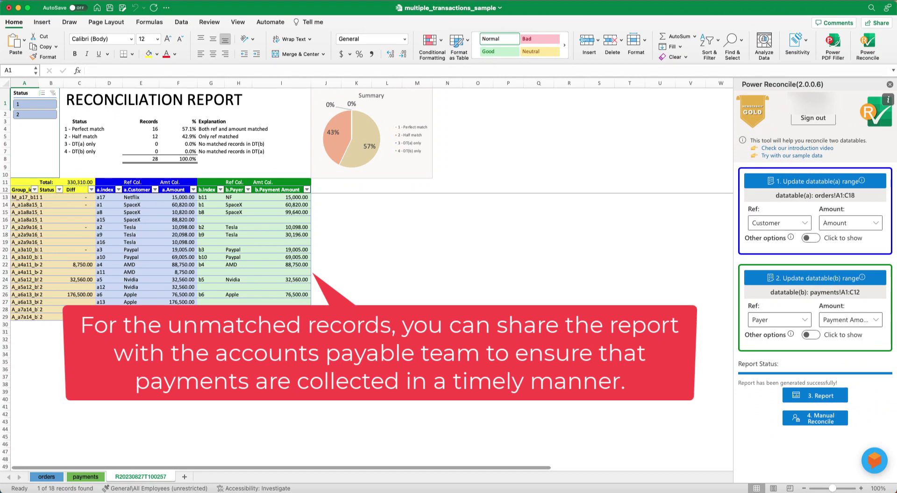
# Step: Select status 2 on the report's Status slicer to show the eight half-matched rows
pyautogui.click(44, 116)
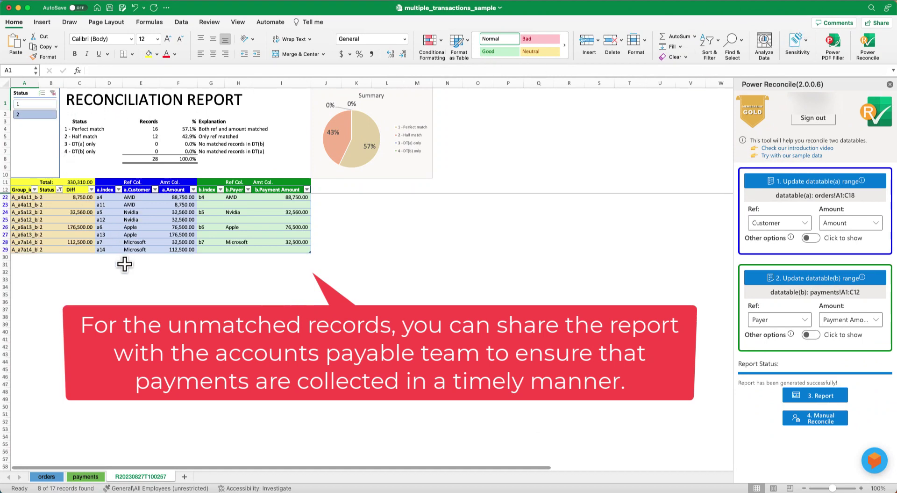